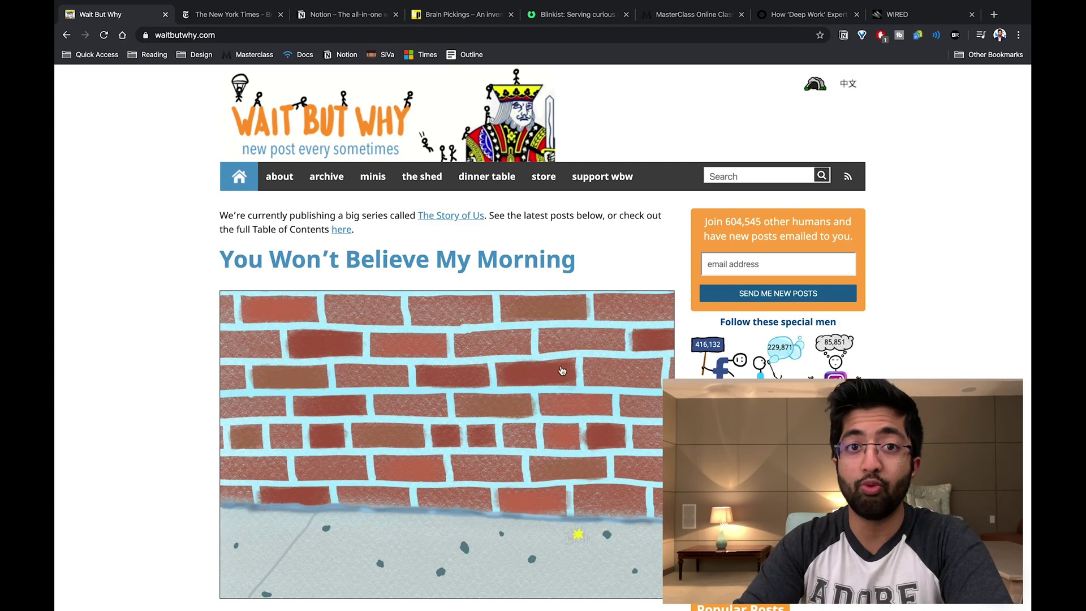
- Switch from the Wait But Why page to The New York Times tab
{"action": "left_click", "coordinate": [229, 14]}
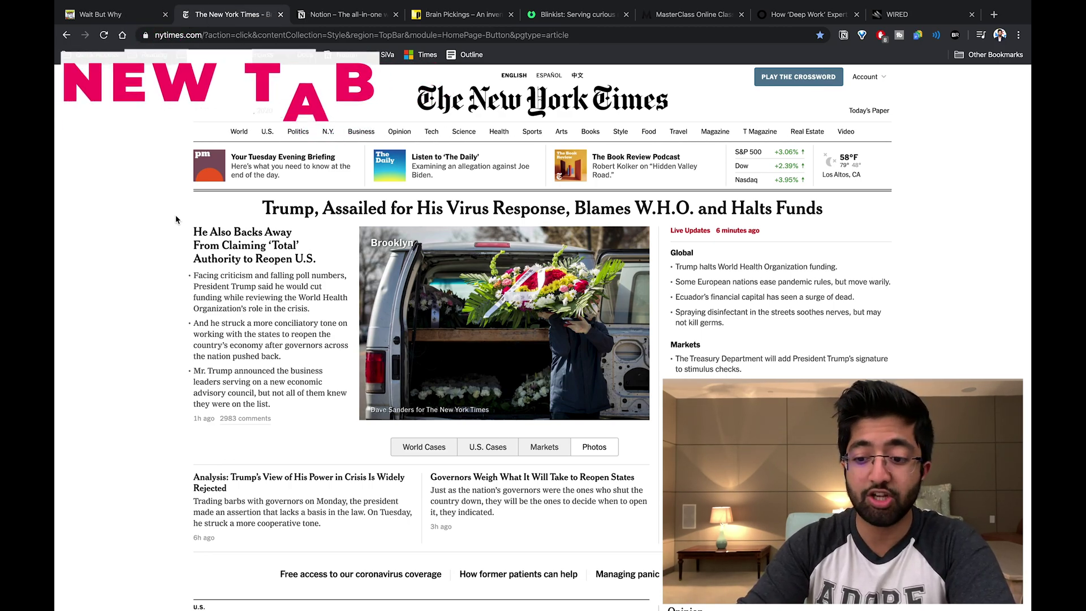
{"action": "key", "text": "super+t"}
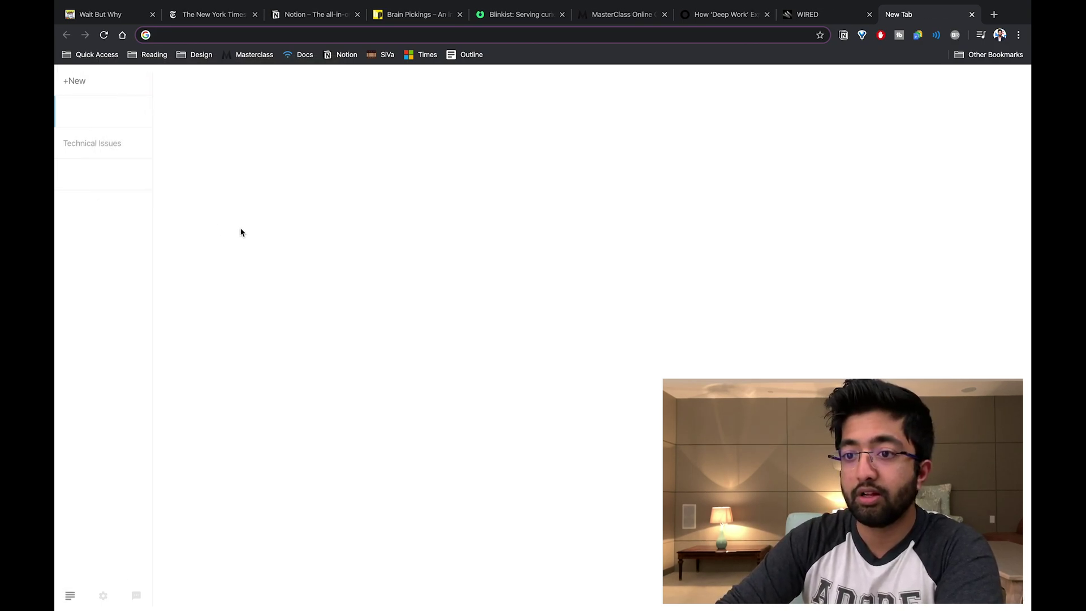
{"action": "key", "text": "super+w"}
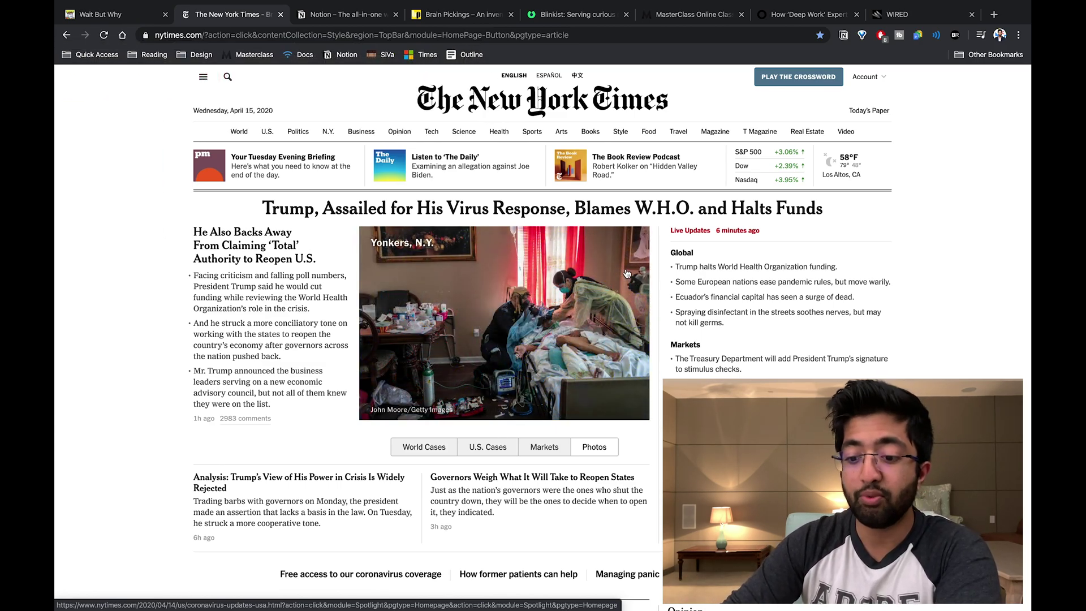
{"action": "key", "text": "ctrl+shift+Tab"}
{"action": "key", "text": "ctrl+Tab"}
{"action": "key", "text": "ctrl+Tab"}
{"action": "key", "text": "ctrl+Tab"}
{"action": "key", "text": "ctrl+Tab"}
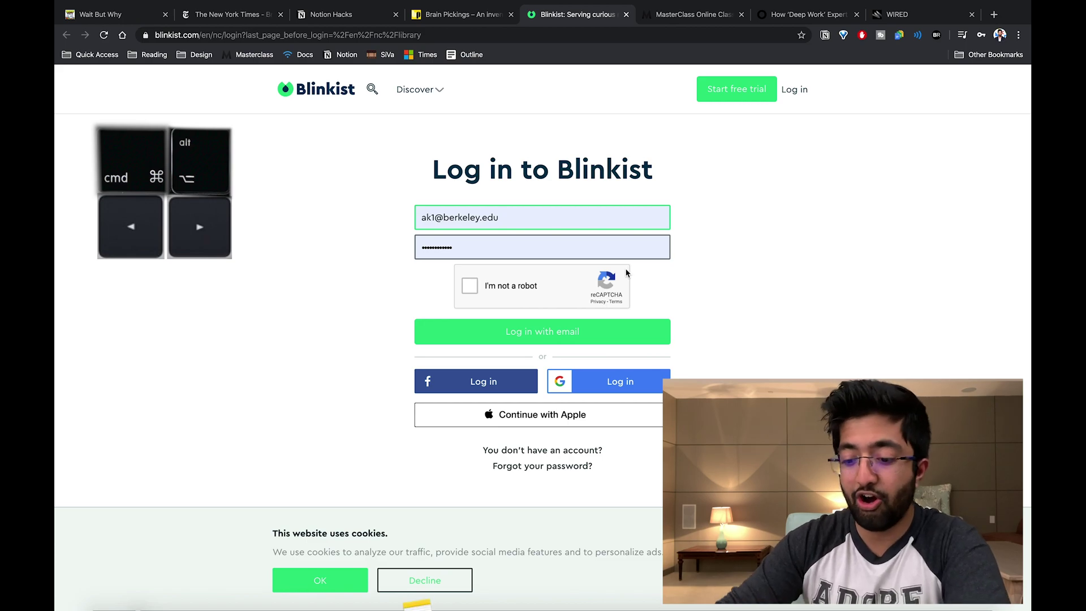
{"action": "key", "text": "super+alt+Left"}
{"action": "key", "text": "super+alt+Left"}
{"action": "key", "text": "super+alt+Left"}
{"action": "key", "text": "super+alt+Left"}
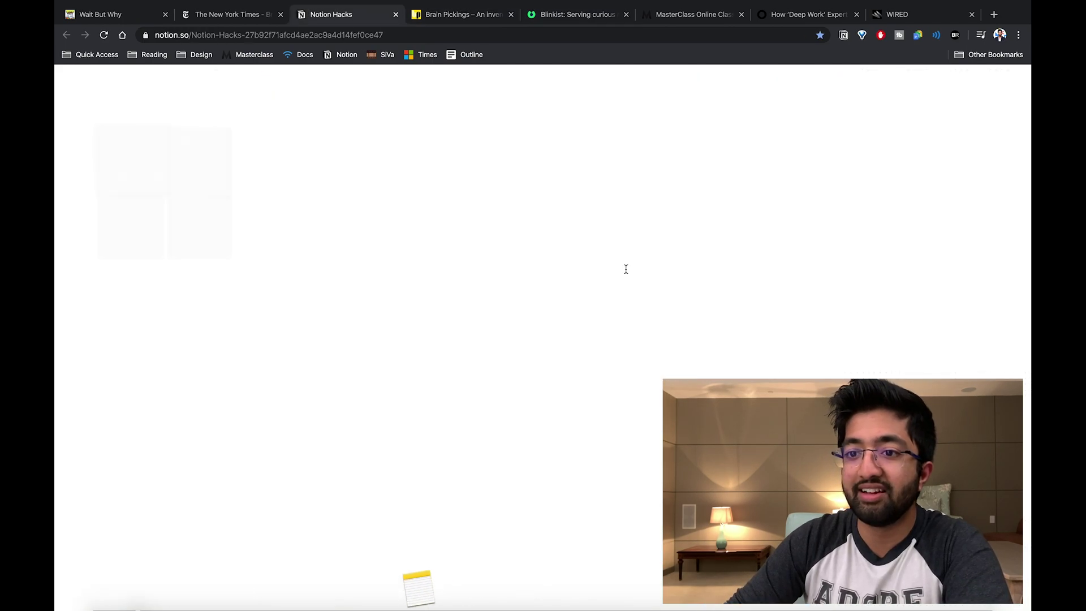
{"action": "key", "text": "super+alt+Right"}
{"action": "key", "text": "super+alt+Right"}
{"action": "key", "text": "super+alt+Right"}
{"action": "key", "text": "super+alt+Right"}
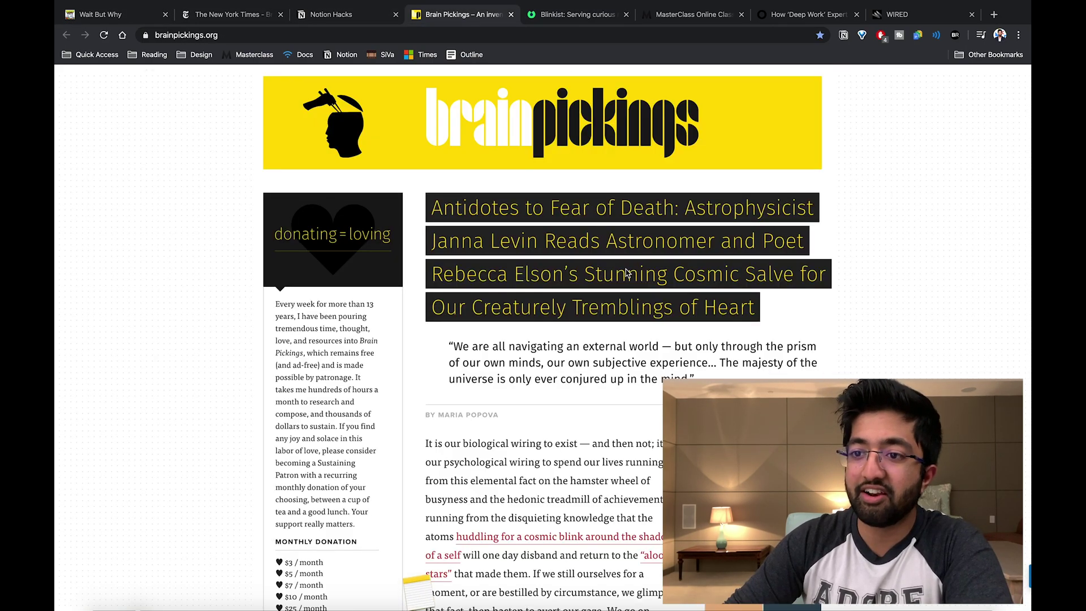
{"action": "left_click", "coordinate": [339, 17]}
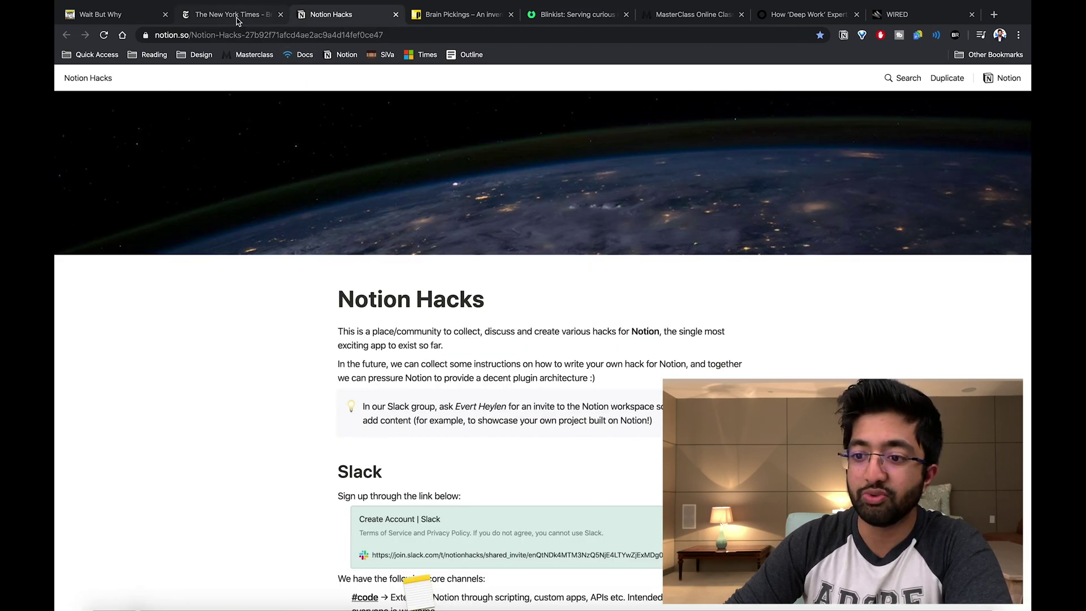
{"action": "left_click", "coordinate": [238, 17]}
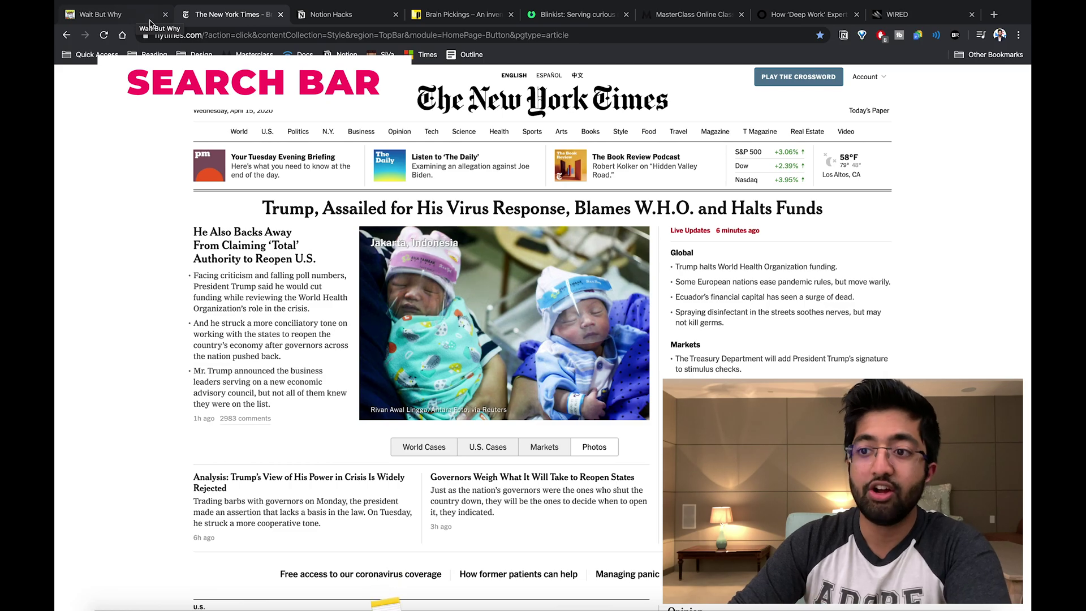
- Open a new tab and run a Google search for 'gogoe'
{"action": "left_click", "coordinate": [200, 36]}
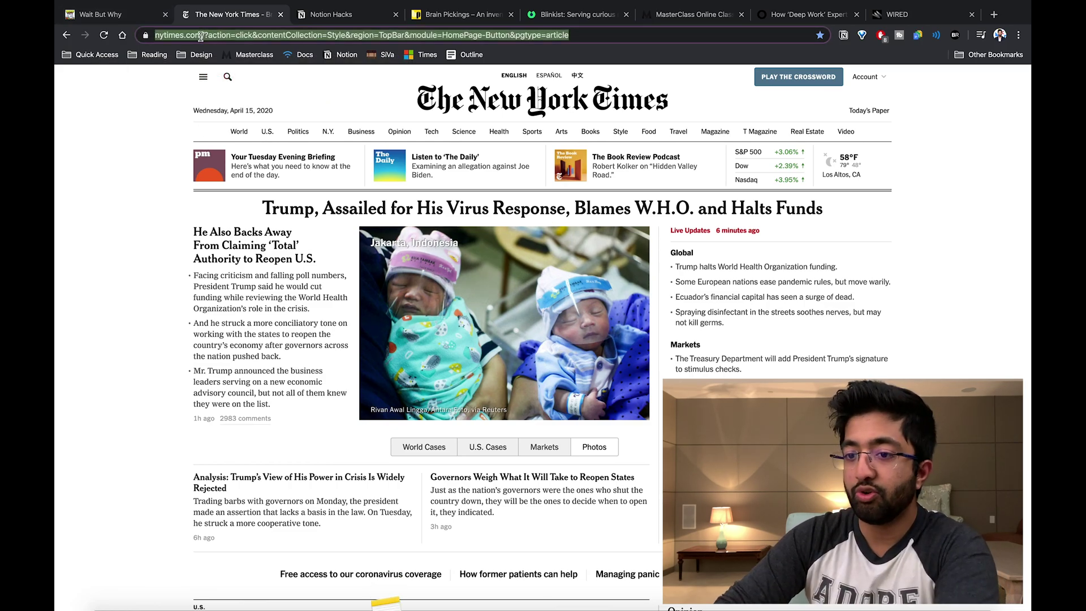
{"action": "left_click", "coordinate": [994, 14]}
{"action": "type", "text": "gogoe"}
{"action": "key", "text": "Return"}
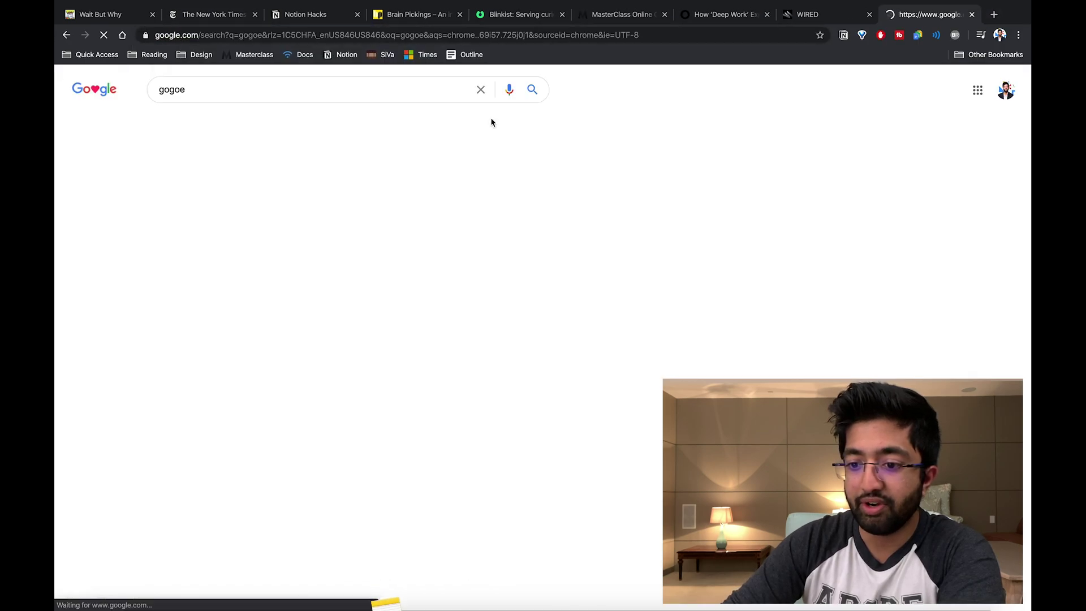
- Open the CNET contact tracing story, dismiss its notifications prompt, and select the article address
{"action": "scroll", "coordinate": [203, 322], "scroll_direction": "down", "scroll_amount": 3}
{"action": "left_click", "coordinate": [219, 456]}
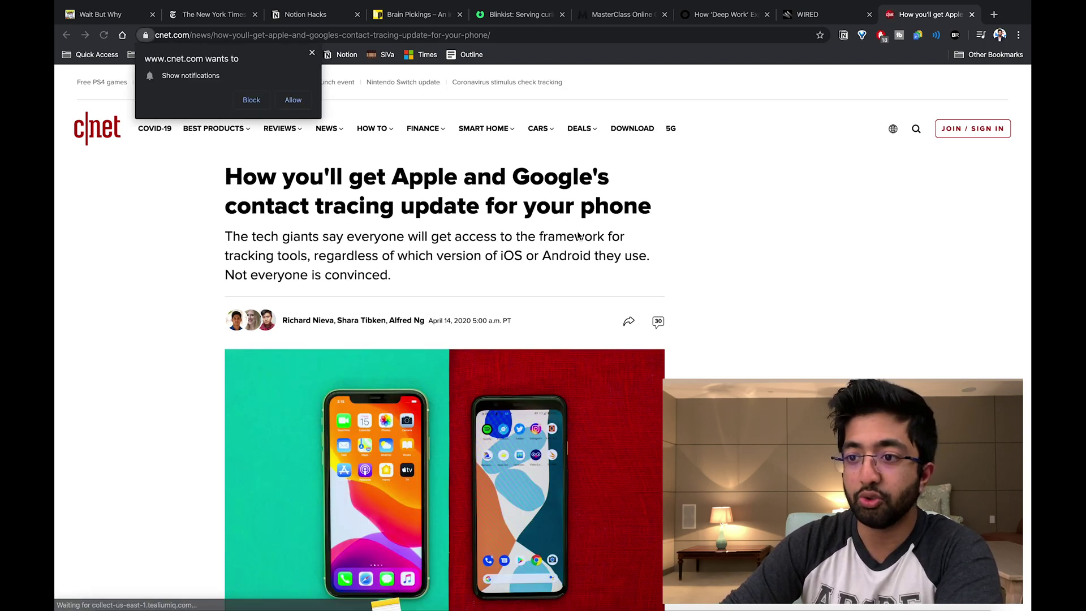
{"action": "left_click", "coordinate": [312, 53]}
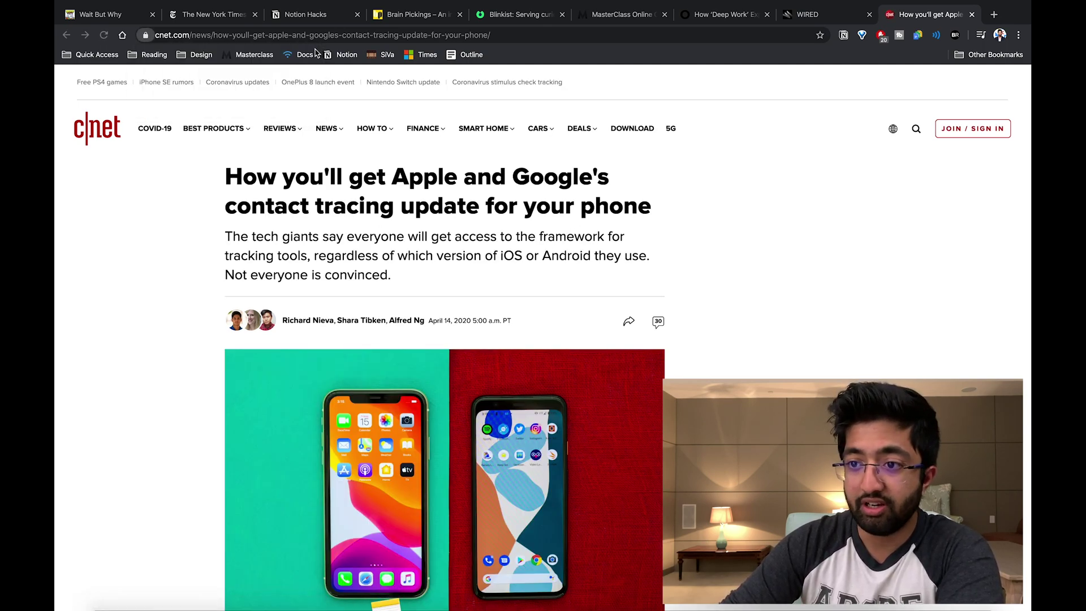
{"action": "left_click", "coordinate": [364, 35]}
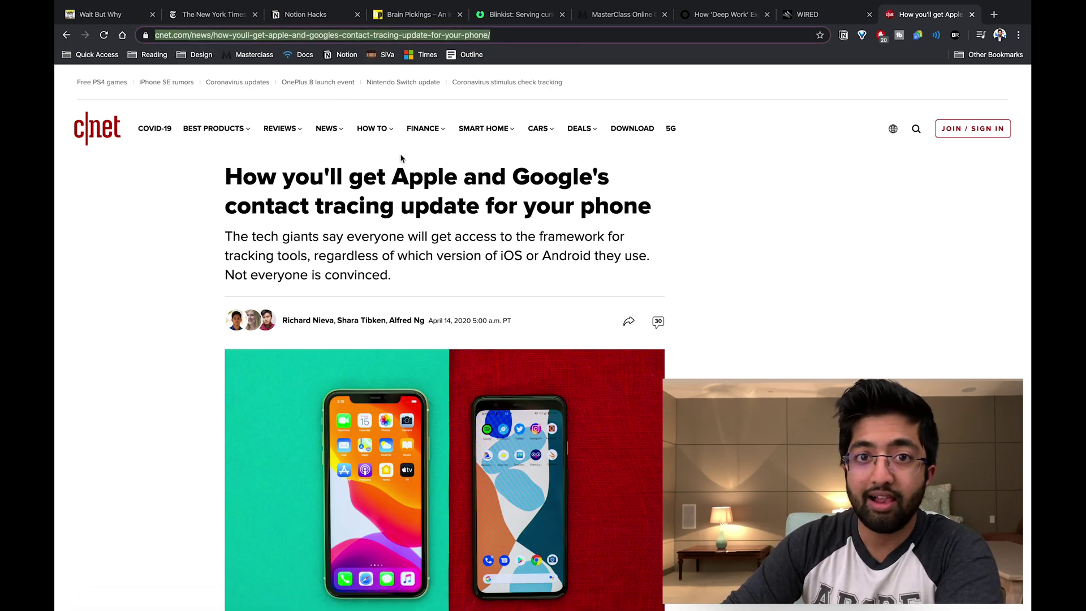
- Replace the CNET article with google.com using the Cmd+L address bar shortcut
{"action": "key", "text": "super+l"}
{"action": "left_click", "coordinate": [454, 233]}
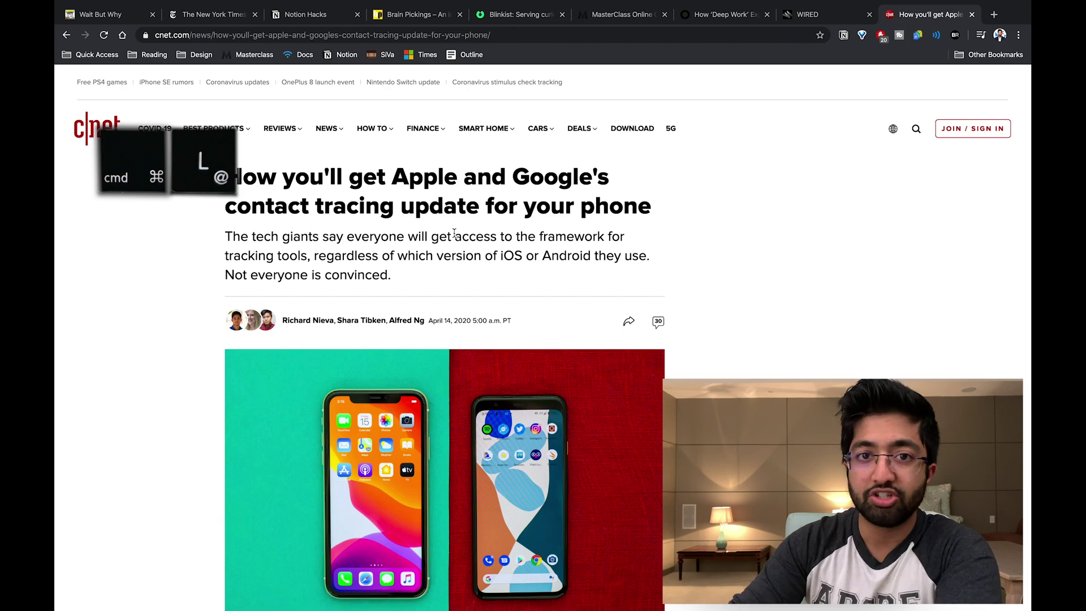
{"action": "key", "text": "super+l"}
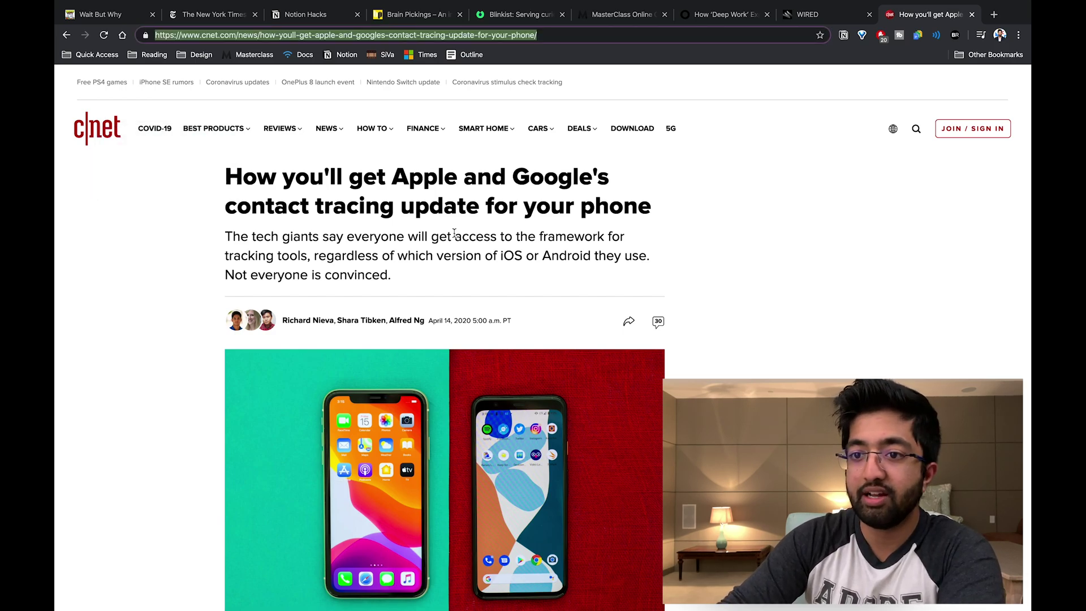
{"action": "type", "text": "google.com"}
{"action": "key", "text": "Return"}
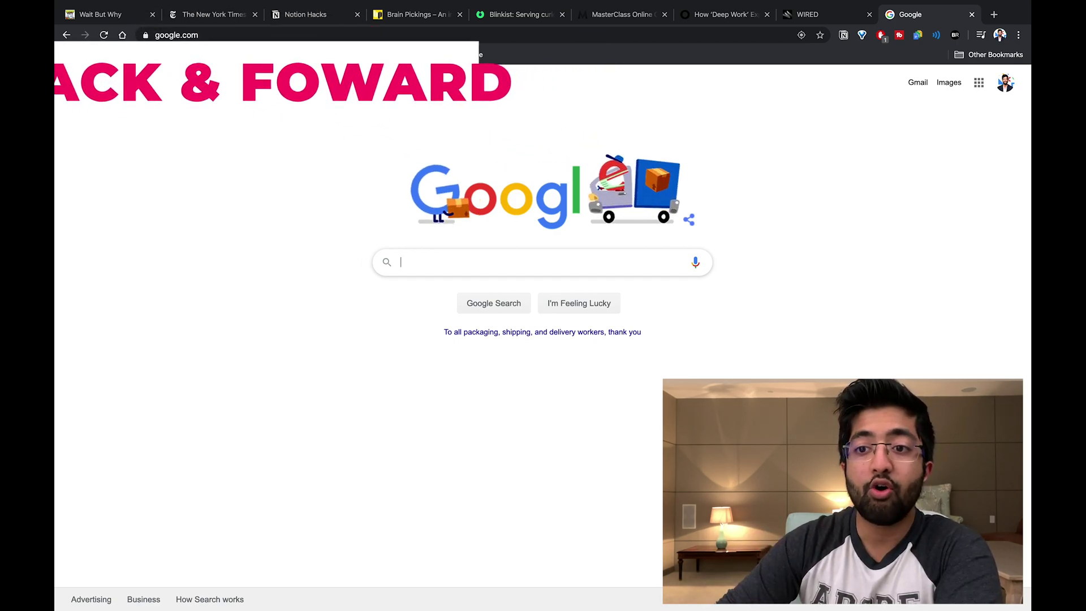
- On The New York Times tab, go back, then forward, then open Chrome's Downloads page with Cmd+Shift+J
{"action": "left_click", "coordinate": [213, 14]}
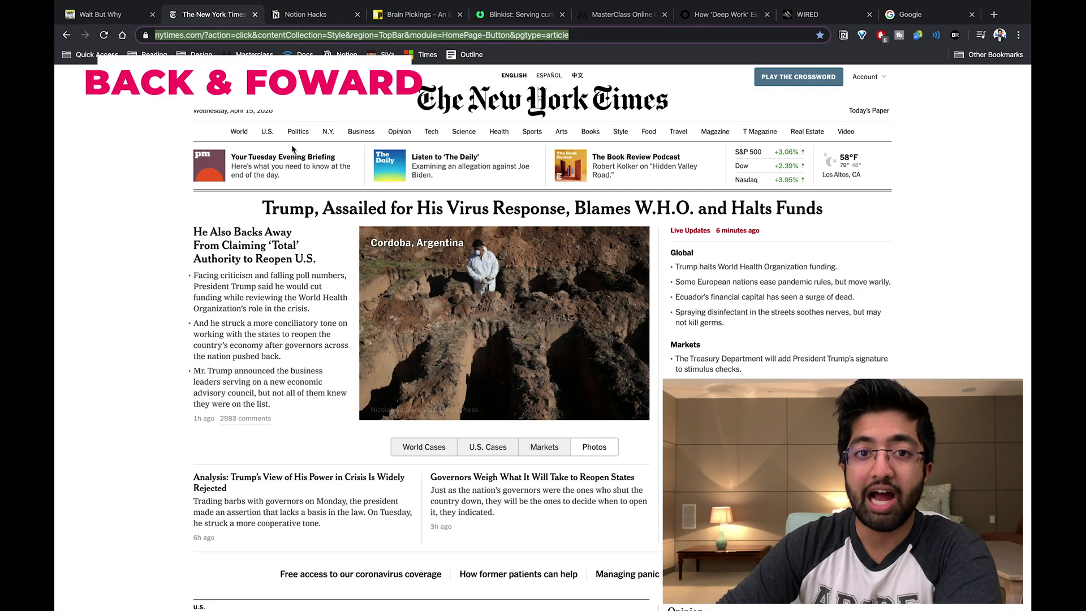
{"action": "key", "text": "super+bracketleft"}
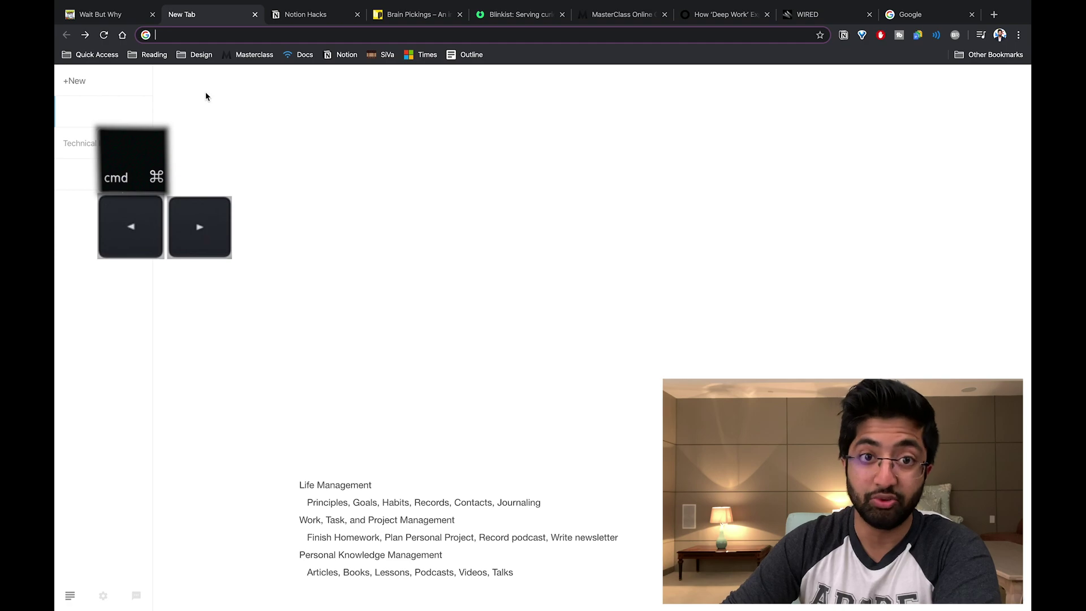
{"action": "key", "text": "super+Right"}
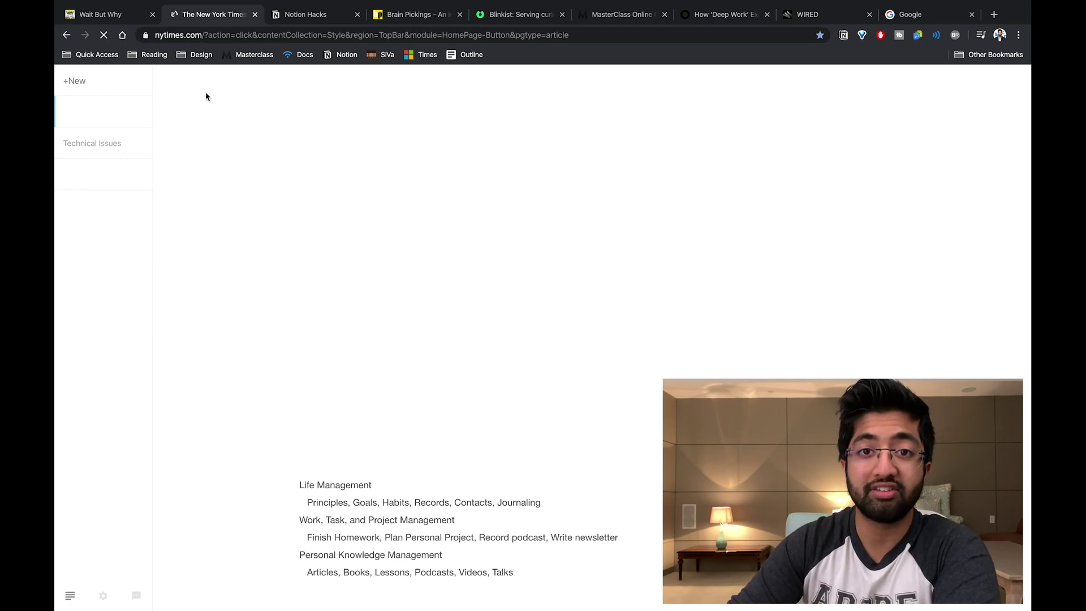
{"action": "key", "text": "super+shift+j"}
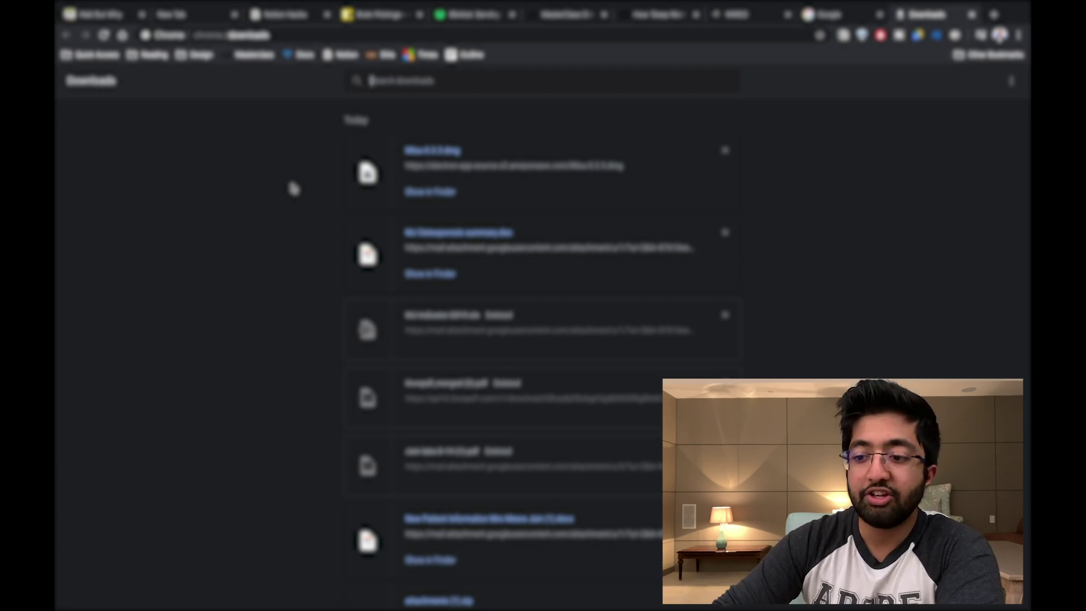
{"action": "mouse_move", "coordinate": [436, 608]}
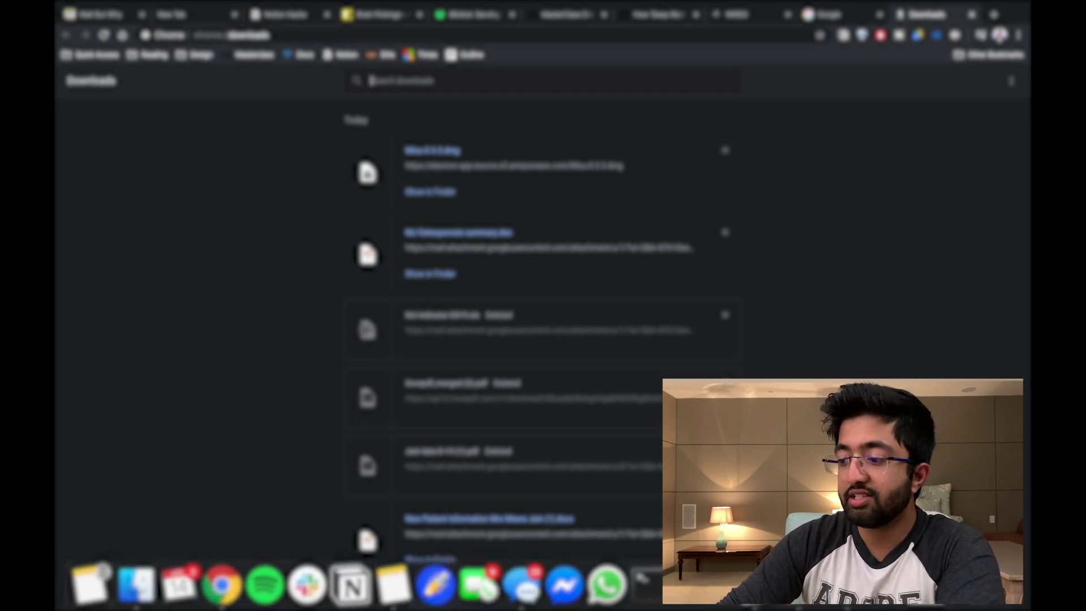
{"action": "left_click", "coordinate": [939, 585]}
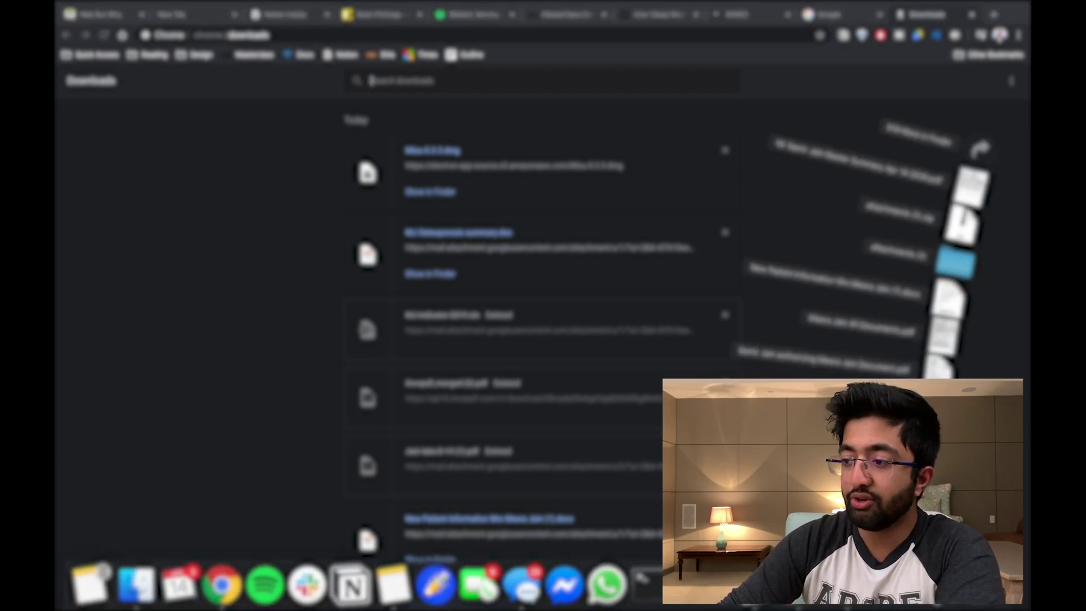
{"action": "left_click", "coordinate": [862, 321]}
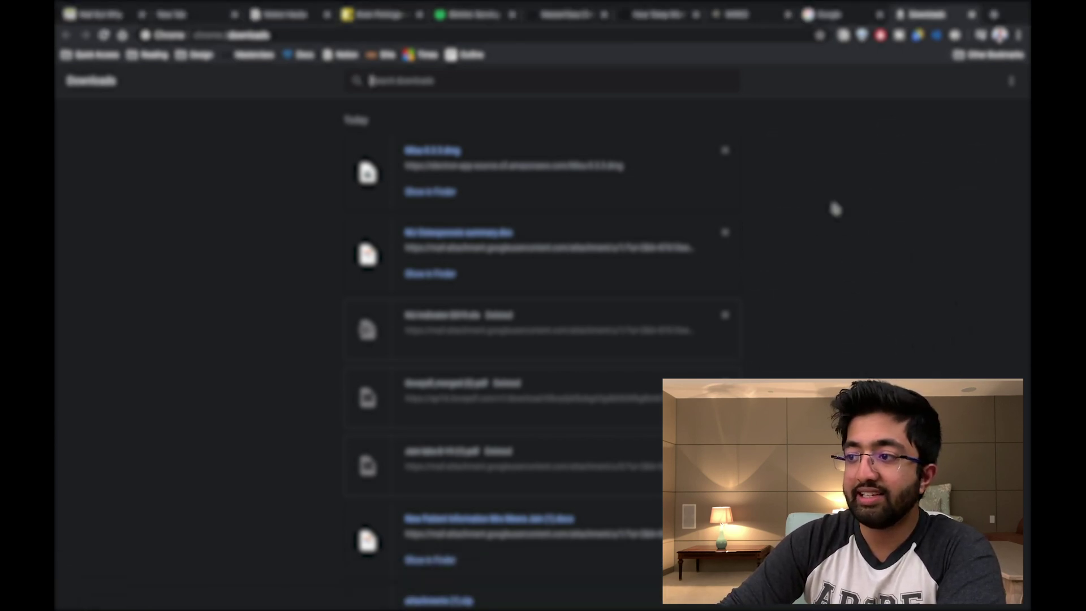
{"action": "scroll", "coordinate": [768, 249], "scroll_direction": "down", "scroll_amount": 5}
{"action": "scroll", "coordinate": [768, 248], "scroll_direction": "up", "scroll_amount": 5}
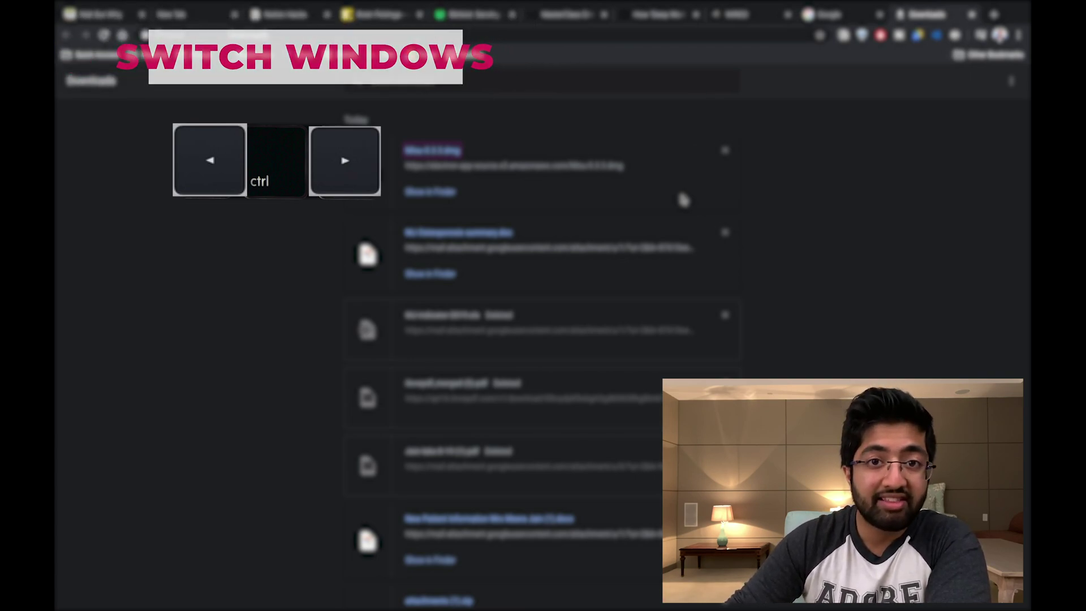
- Switch to the GarageBand desktop, cancel the file-open dialog, and move the window left and down
{"action": "key", "text": "ctrl+Left"}
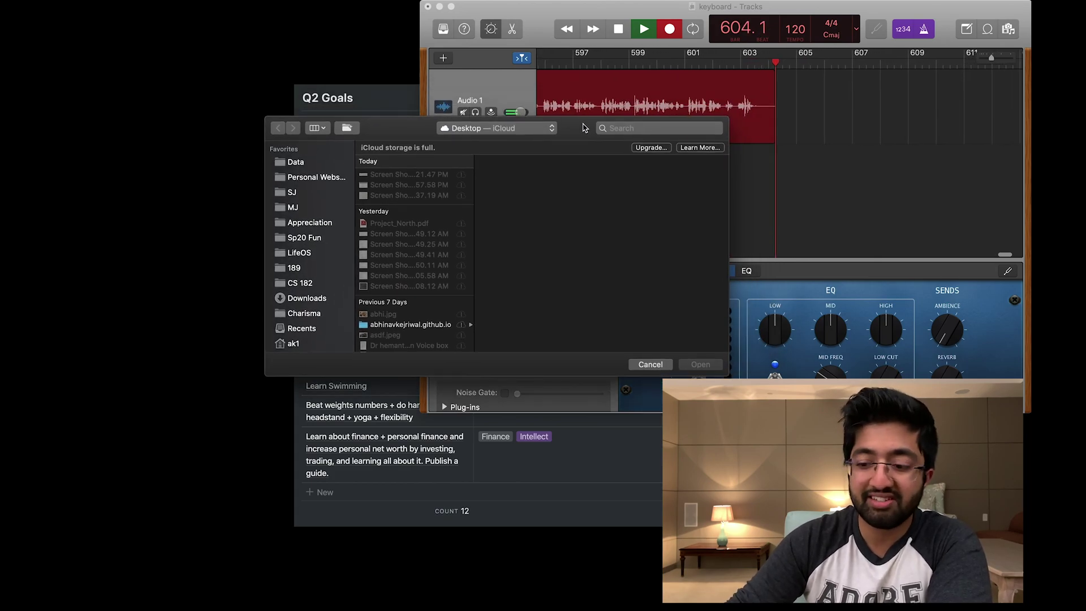
{"action": "left_click", "coordinate": [634, 366]}
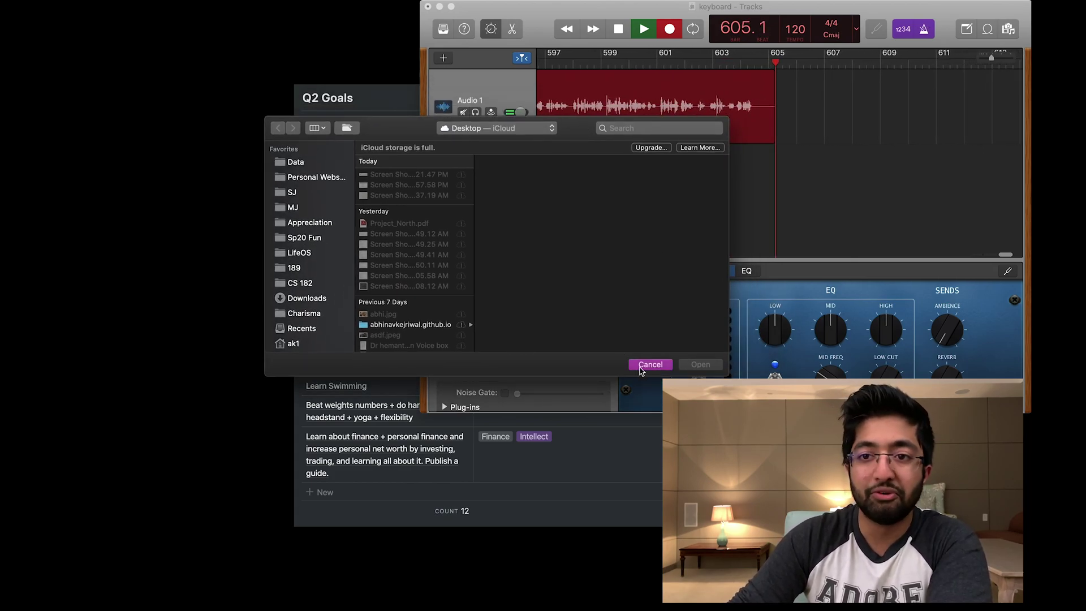
{"action": "left_click_drag", "start_coordinate": [569, 10], "coordinate": [392, 51]}
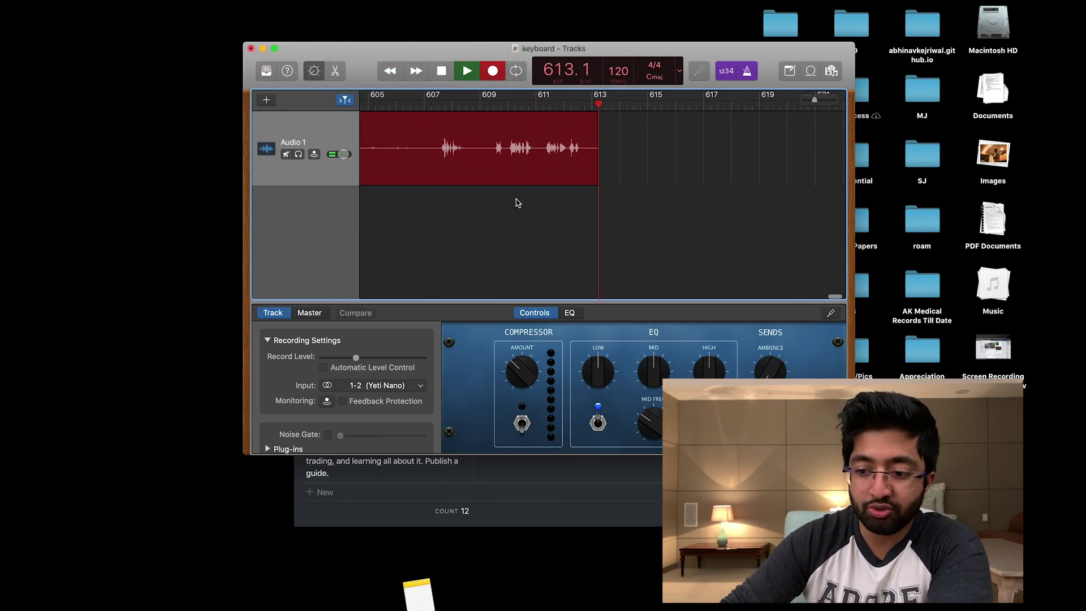
{"action": "left_click", "coordinate": [422, 600]}
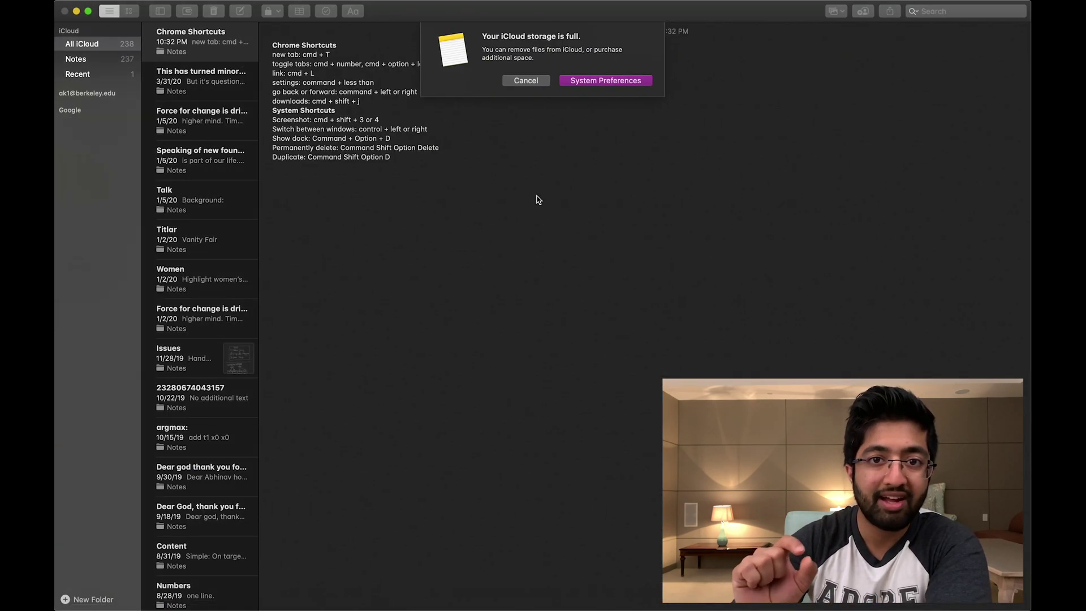
{"action": "left_click", "coordinate": [535, 86]}
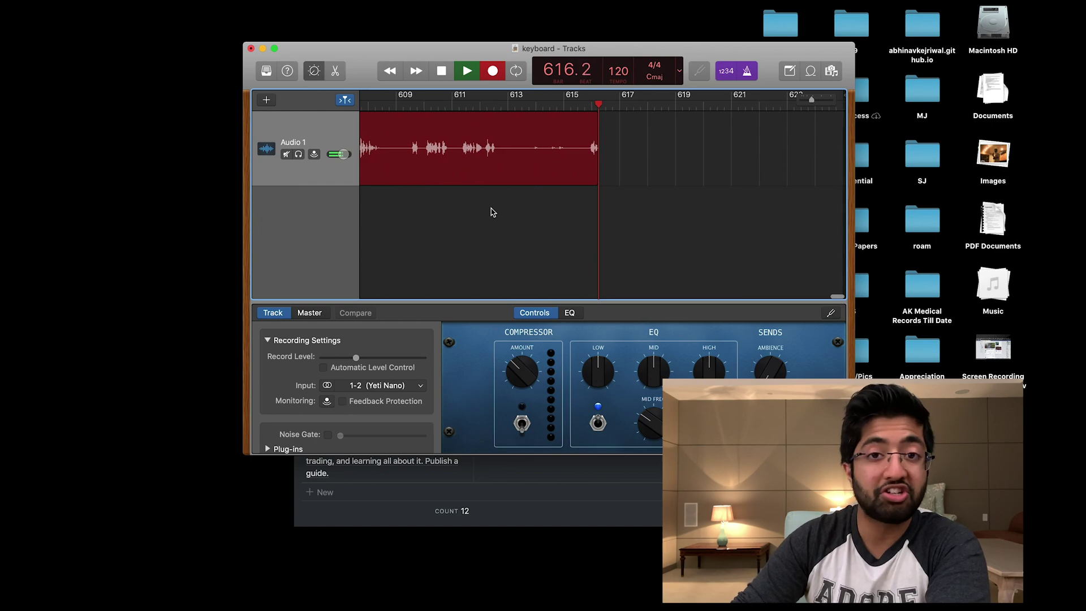
{"action": "key", "text": "cmd+alt+d"}
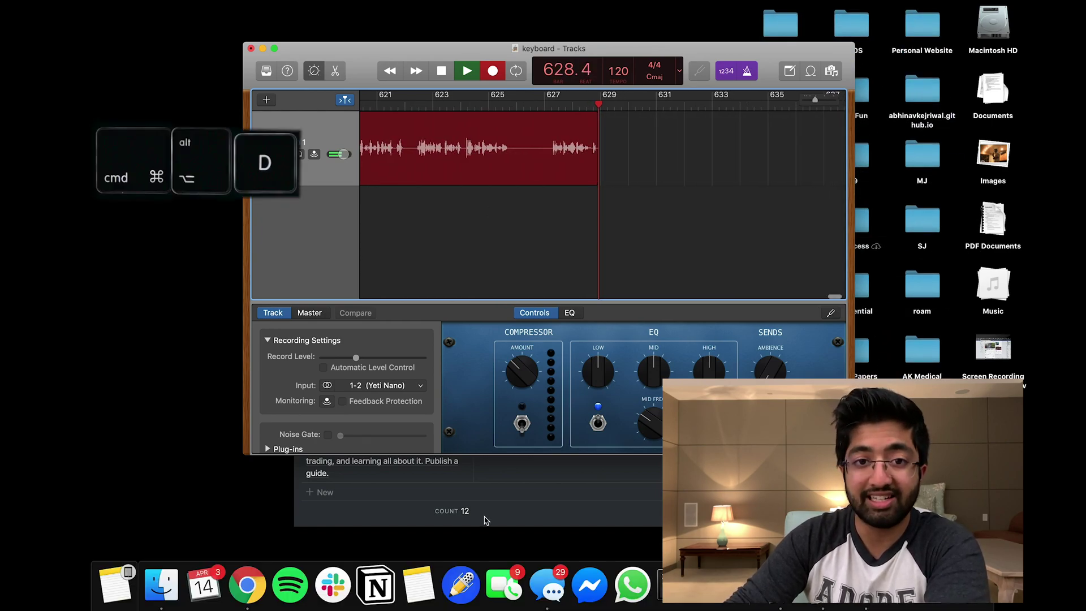
{"action": "key", "text": "cmd+alt+d"}
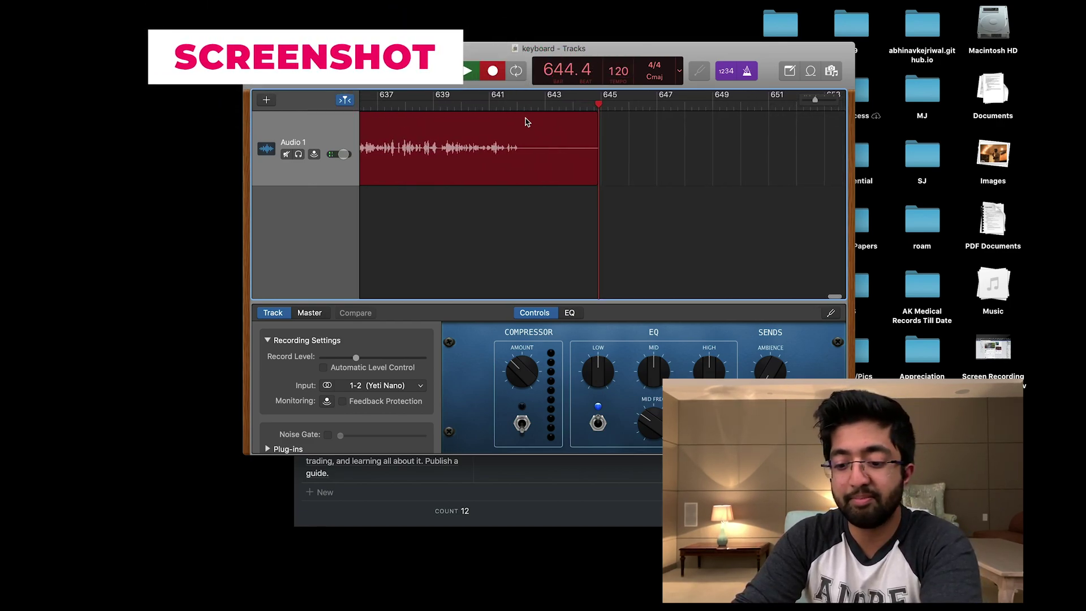
- Take a full-screen screenshot with Cmd+Shift+3, open it in Markup, then start a Cmd+Shift+4 region capture
{"action": "key", "text": "super+shift+3"}
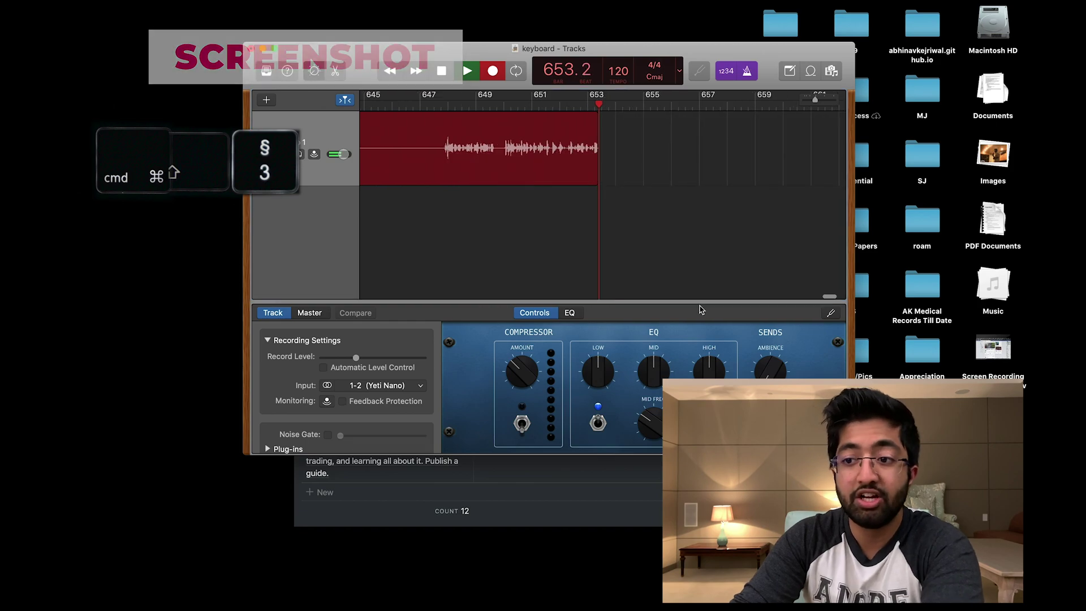
{"action": "left_click", "coordinate": [371, 67]}
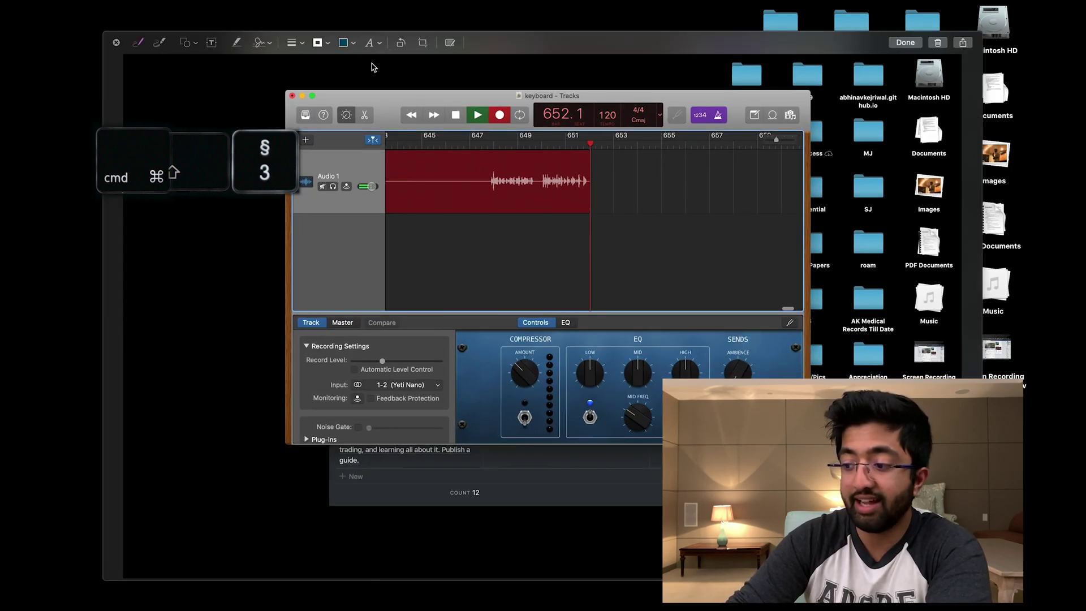
{"action": "left_click_drag", "start_coordinate": [217, 53], "coordinate": [848, 474]}
{"action": "key", "text": "super+shift+4"}
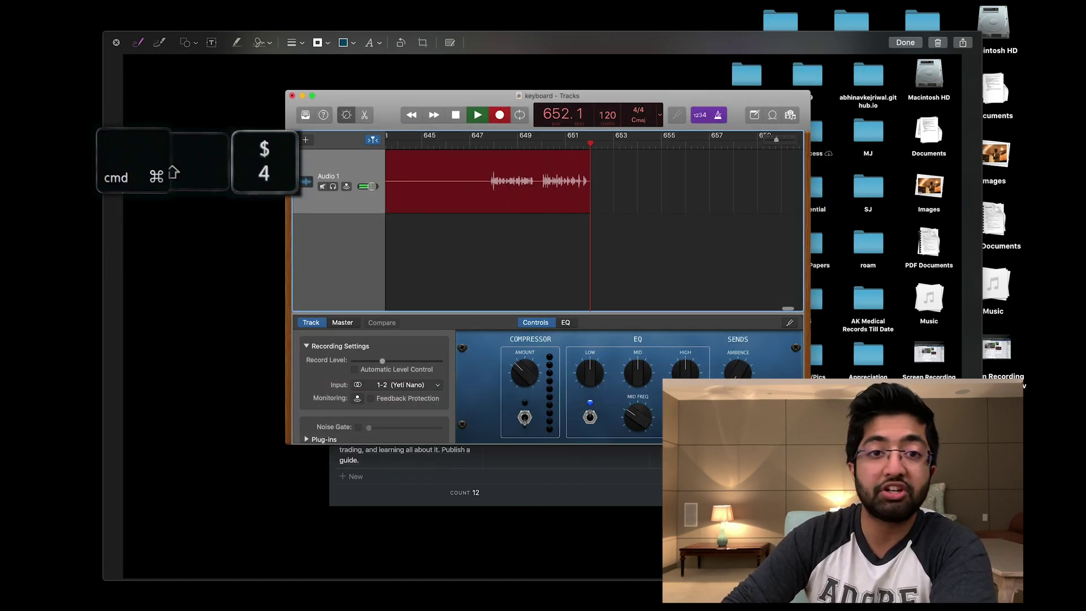